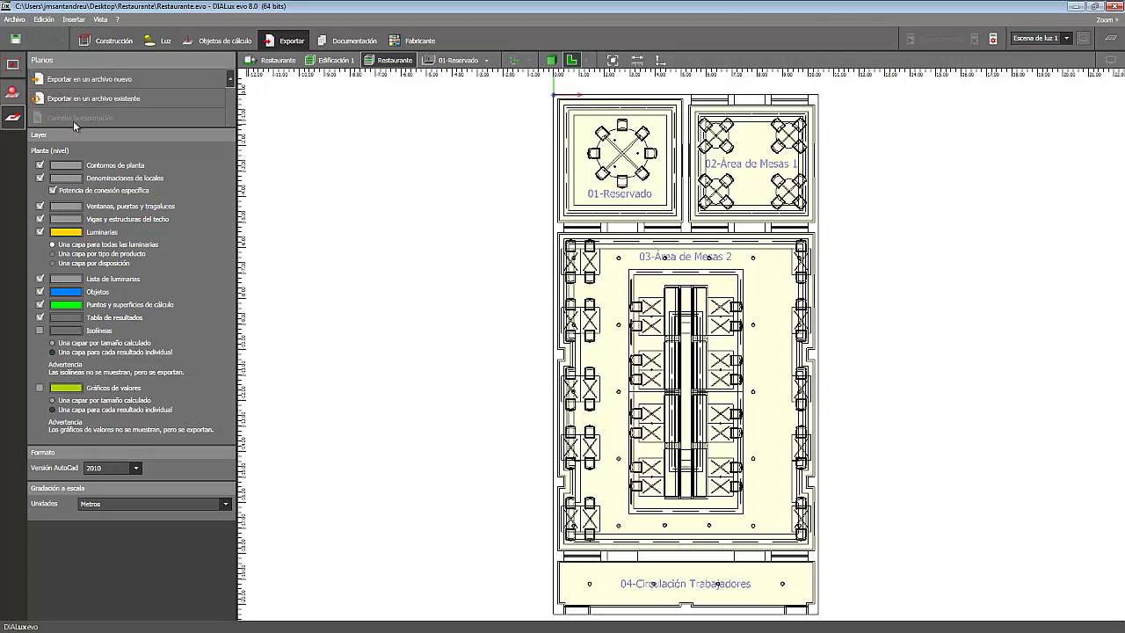
Toggle the floor plan outlines layer off and on, then make Vigas y estructuras del techo dark green
left_click(41, 166)
left_click(41, 166)
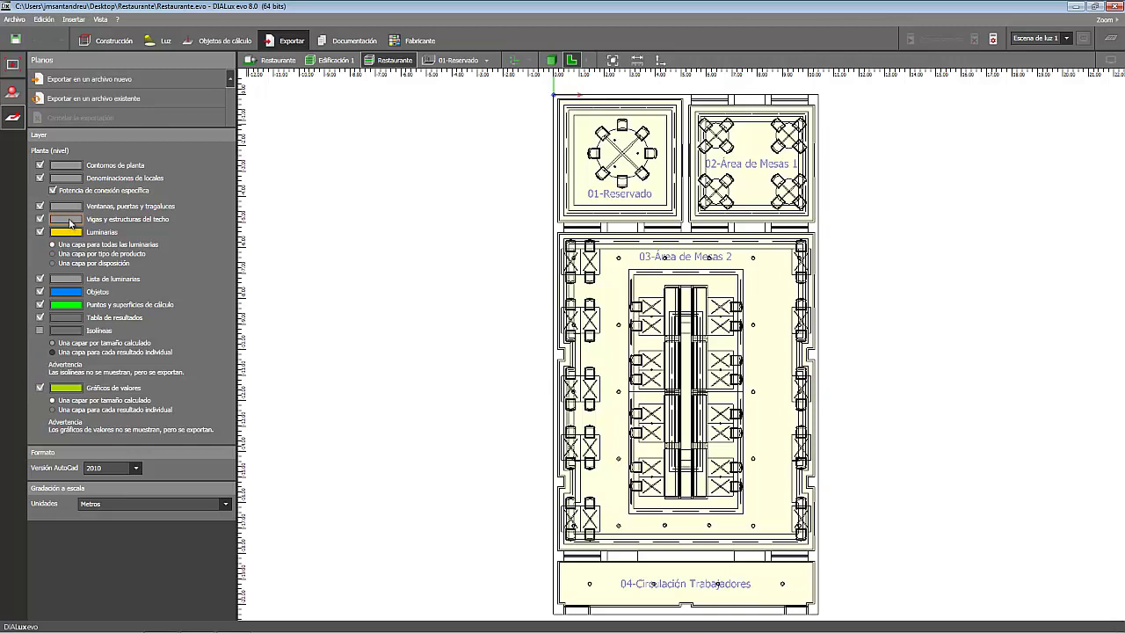
left_click(71, 223)
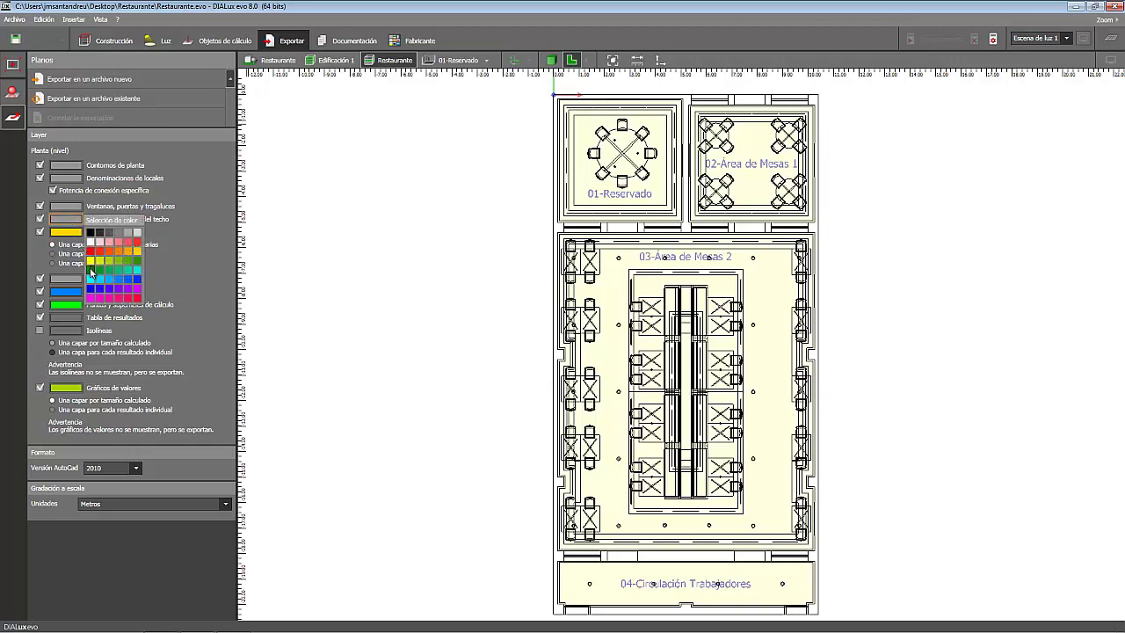
left_click(91, 275)
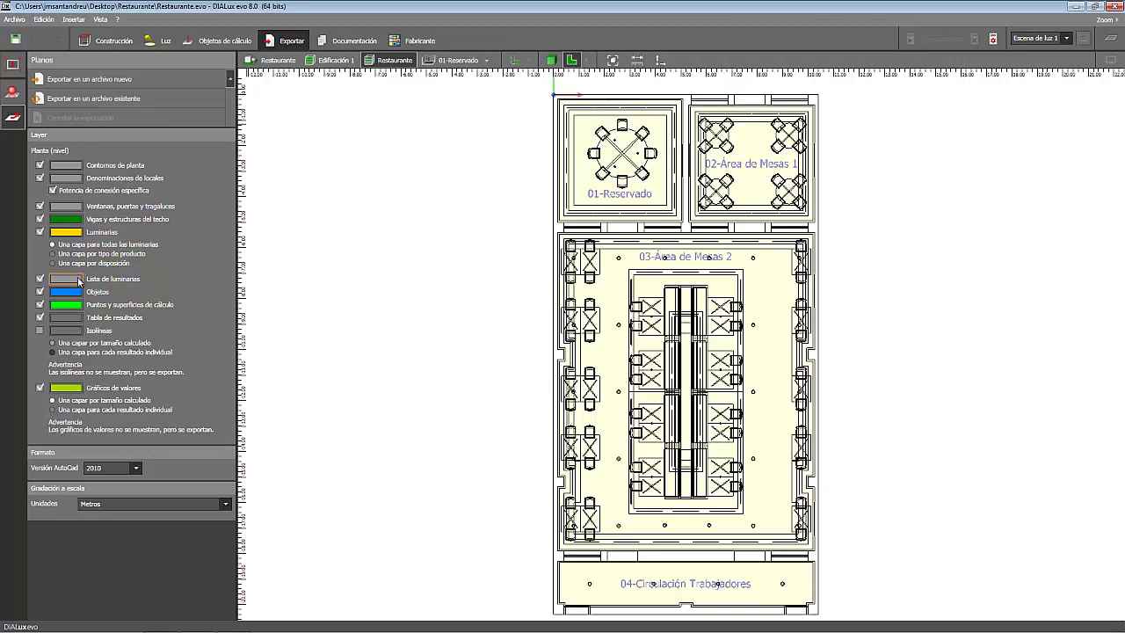
Make the Lista de luminarias and Tabla de resultados layers red
left_click(79, 280)
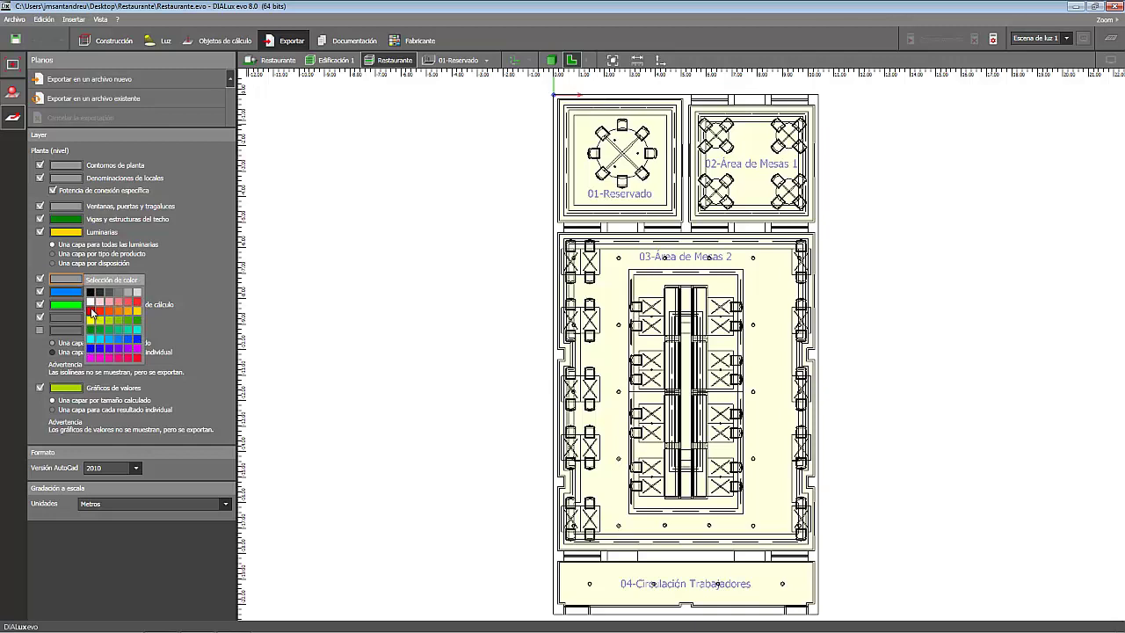
left_click(75, 316)
left_click(74, 319)
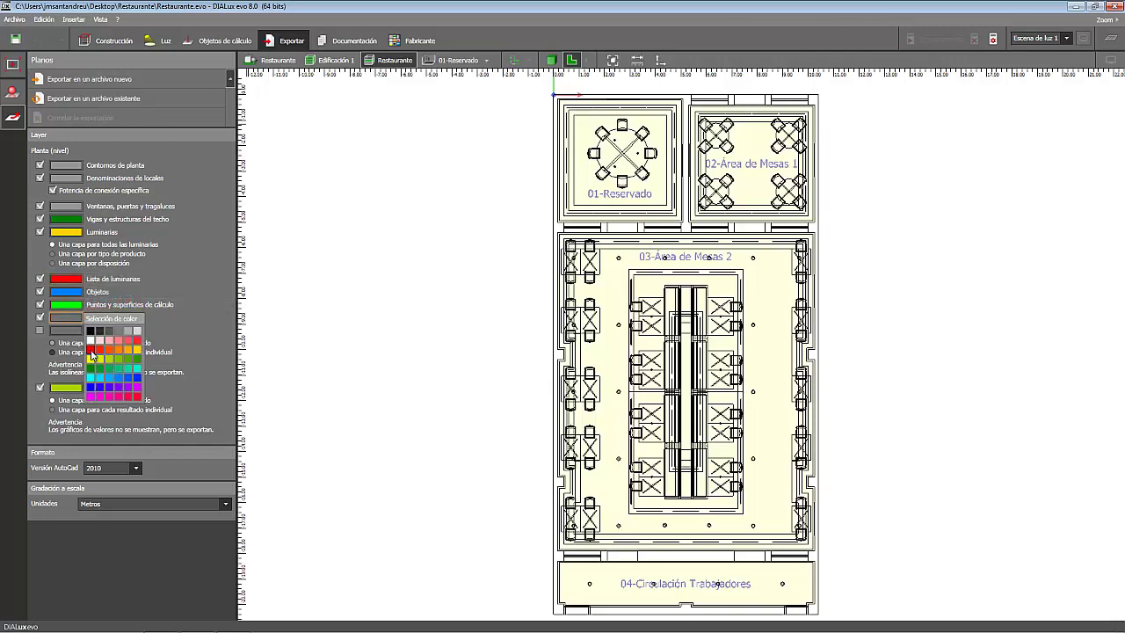
left_click(91, 354)
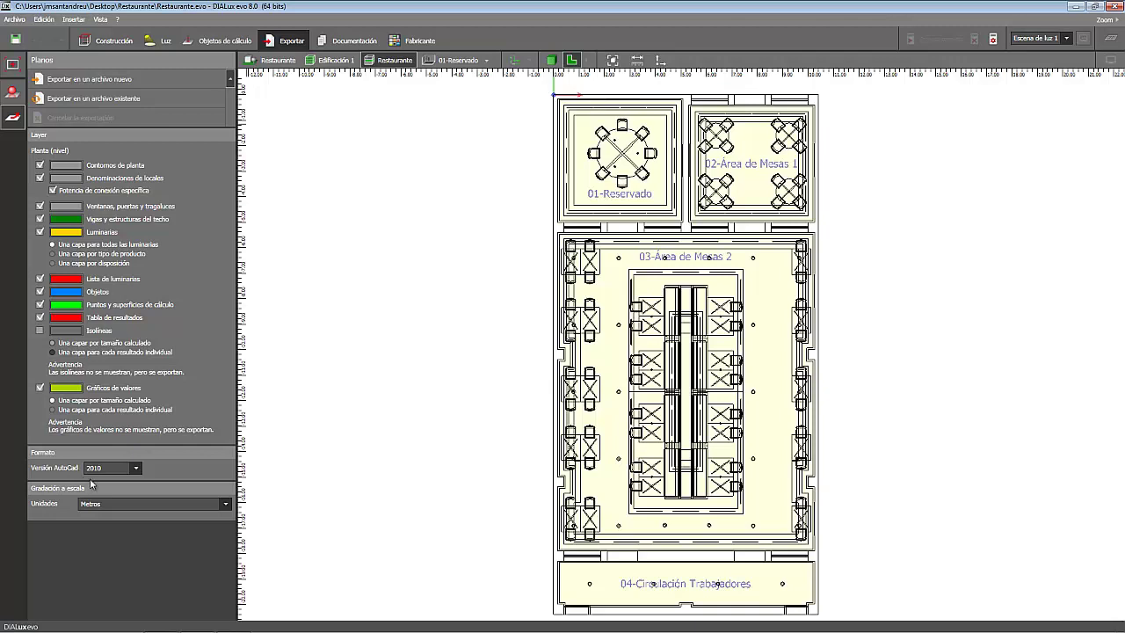
Keep AutoCAD 2010 as the export version and switch the units to Milímetros
left_click(135, 470)
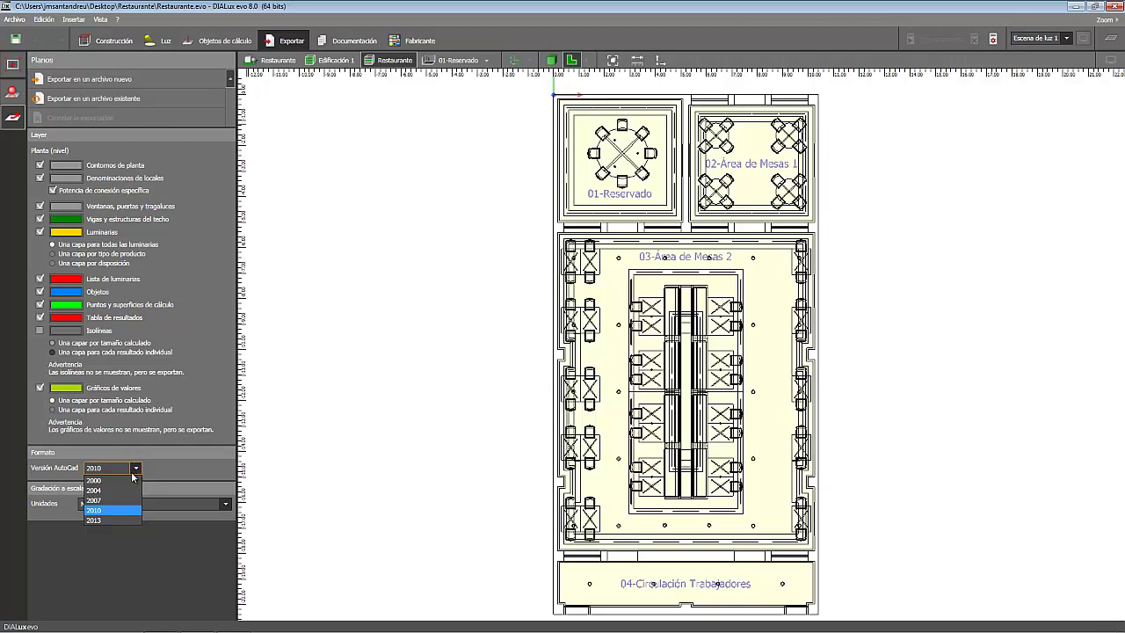
left_click(133, 473)
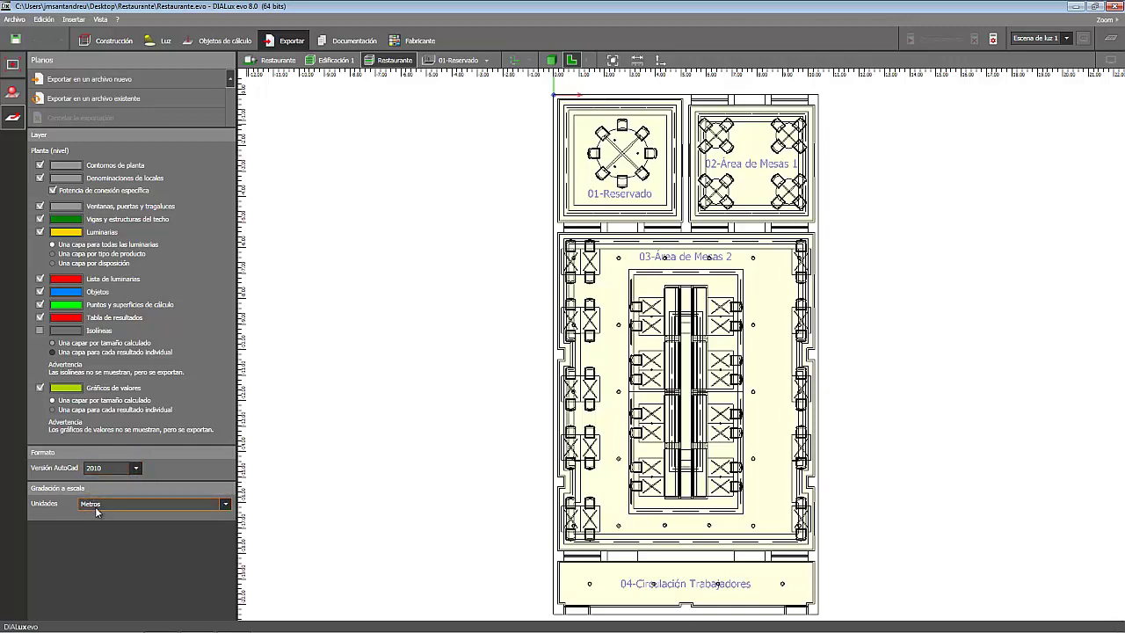
left_click(226, 508)
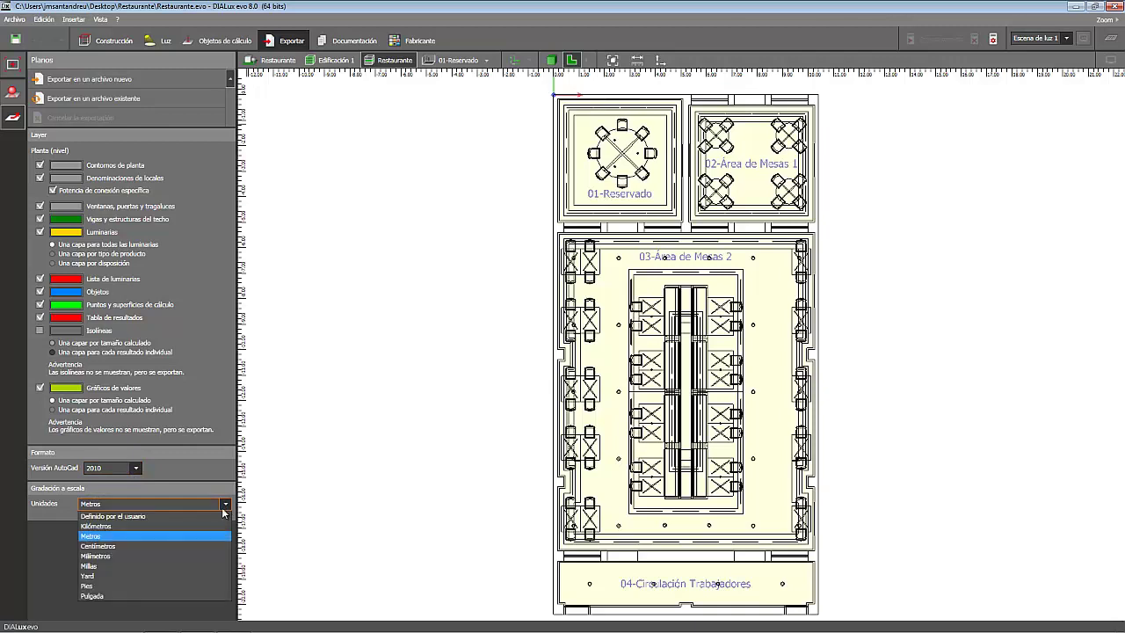
left_click(145, 556)
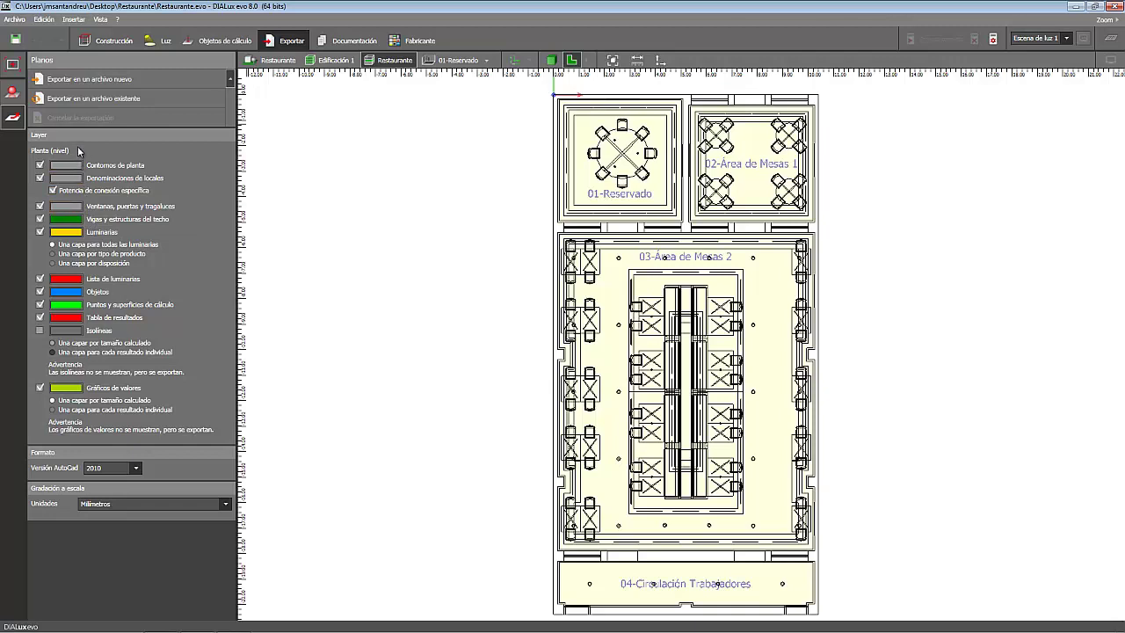
Export the plan to a new file named Restaurante (Exportado).dwg
left_click(117, 82)
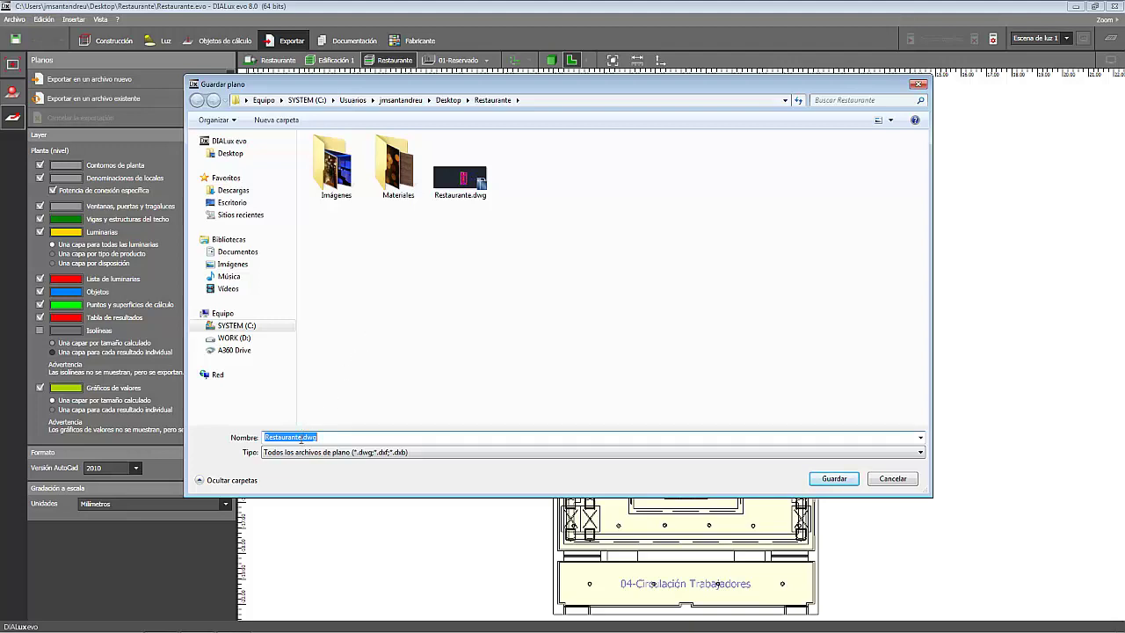
left_click(301, 437)
type("(E")
type("xportado")
type(")")
left_click(835, 482)
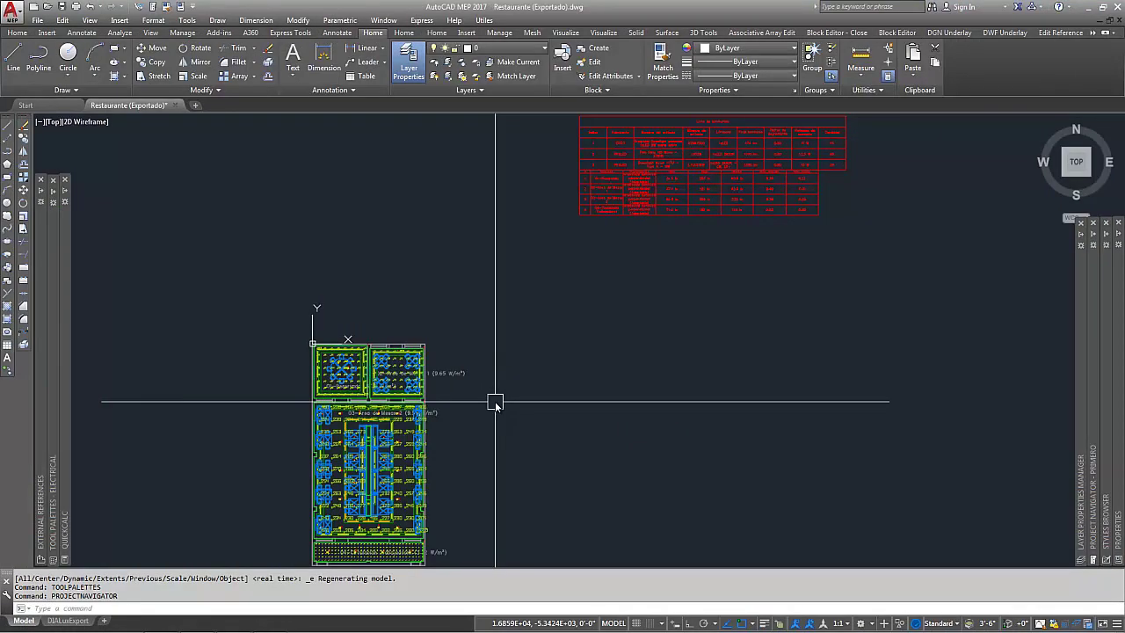
Zoom and pan the exported drawing to inspect the Reservado and Mesas 1 rooms
scroll(372, 343, "up", 5)
middle_click_drag(372, 334, 449, 367)
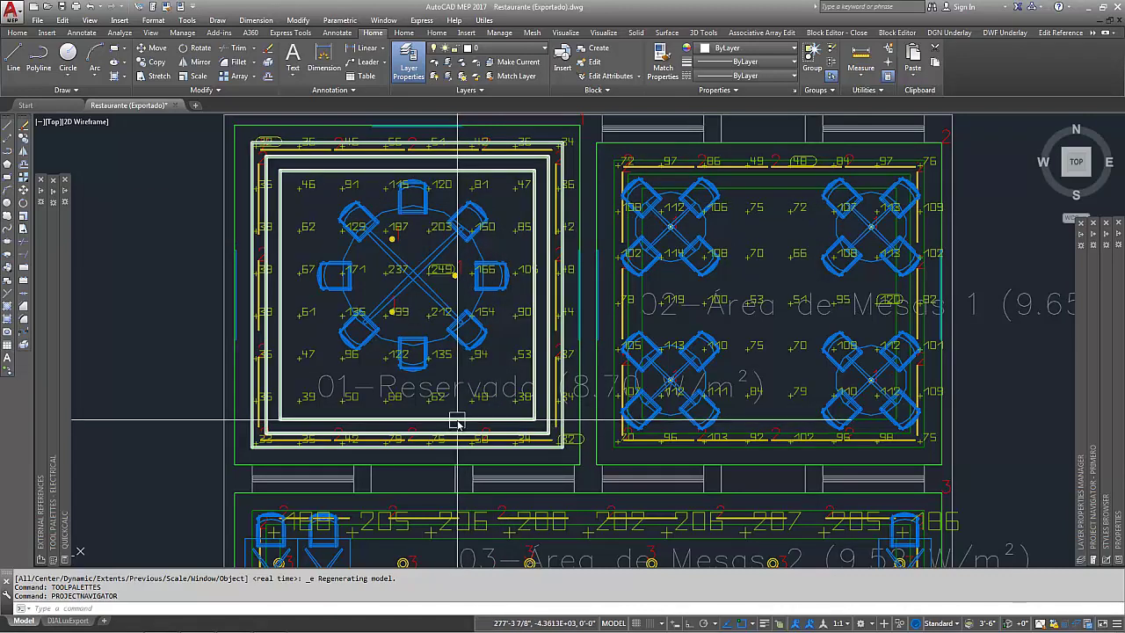
scroll(457, 423, "down", 5)
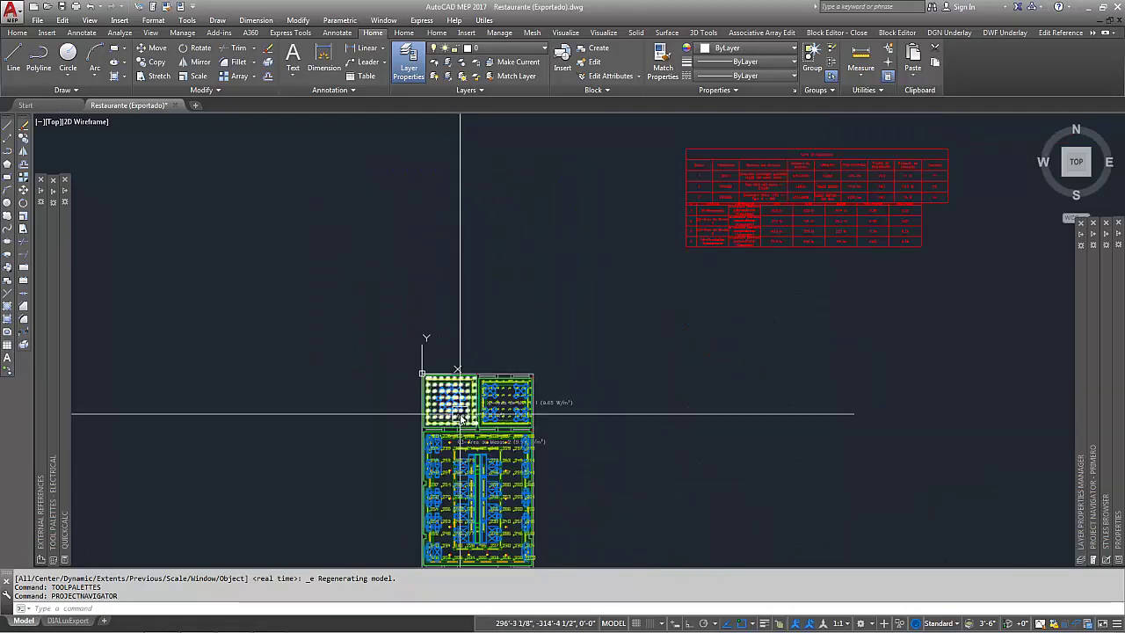
scroll(677, 299, "up", 2)
scroll(687, 238, "up", 3)
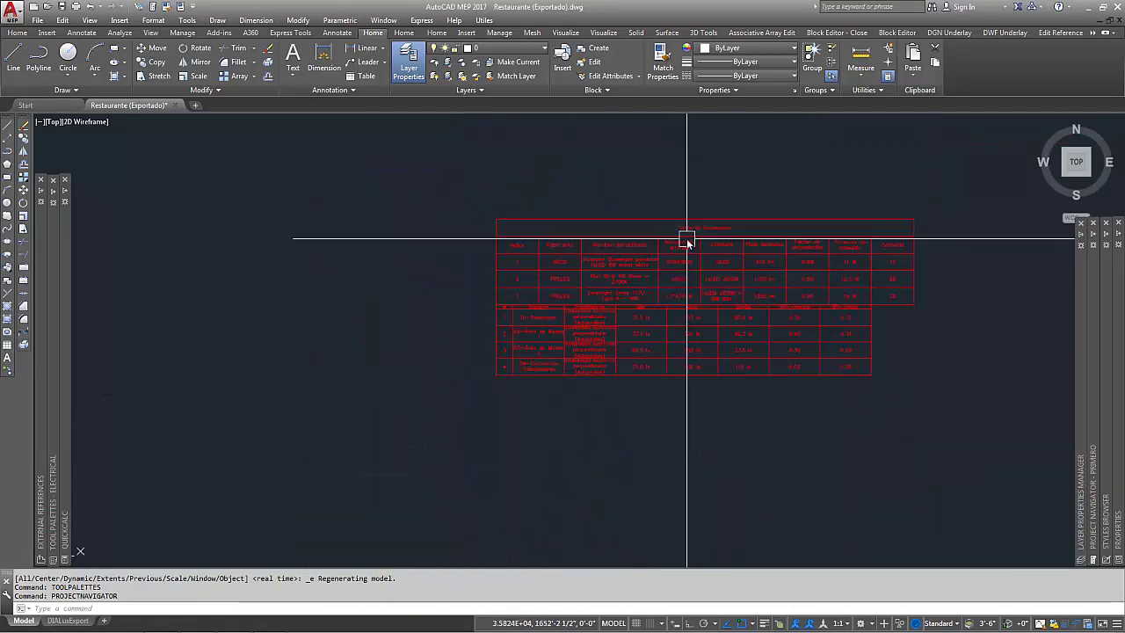
scroll(686, 238, "up", 2)
Bring the red luminaire and results tables into view, select the results table, then cancel
middle_click_drag(694, 260, 572, 248)
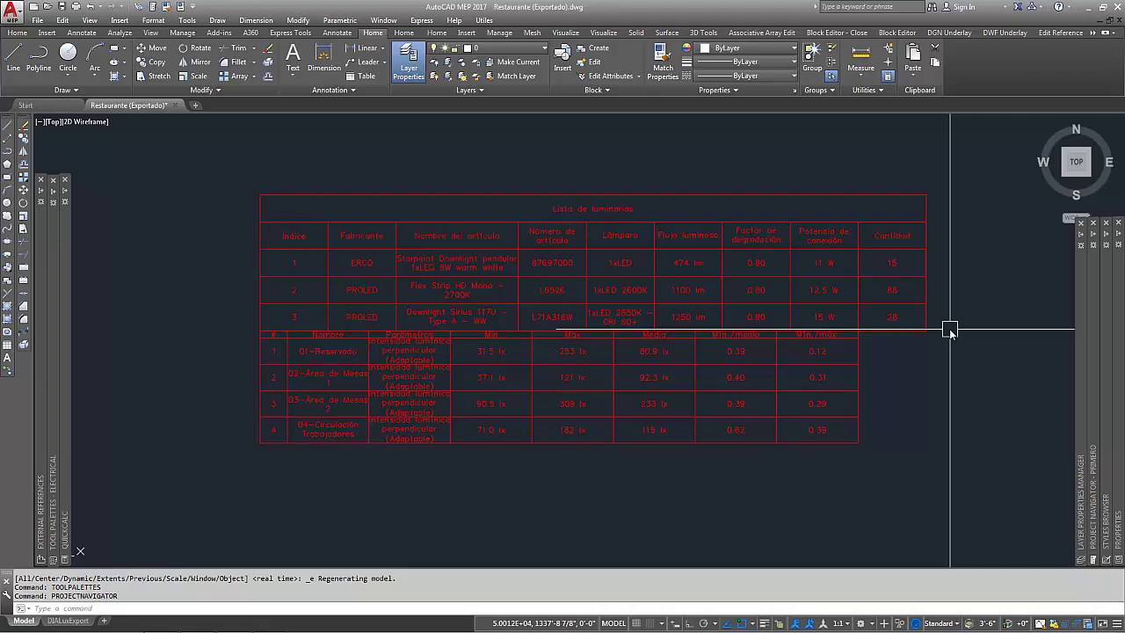
left_click(543, 450)
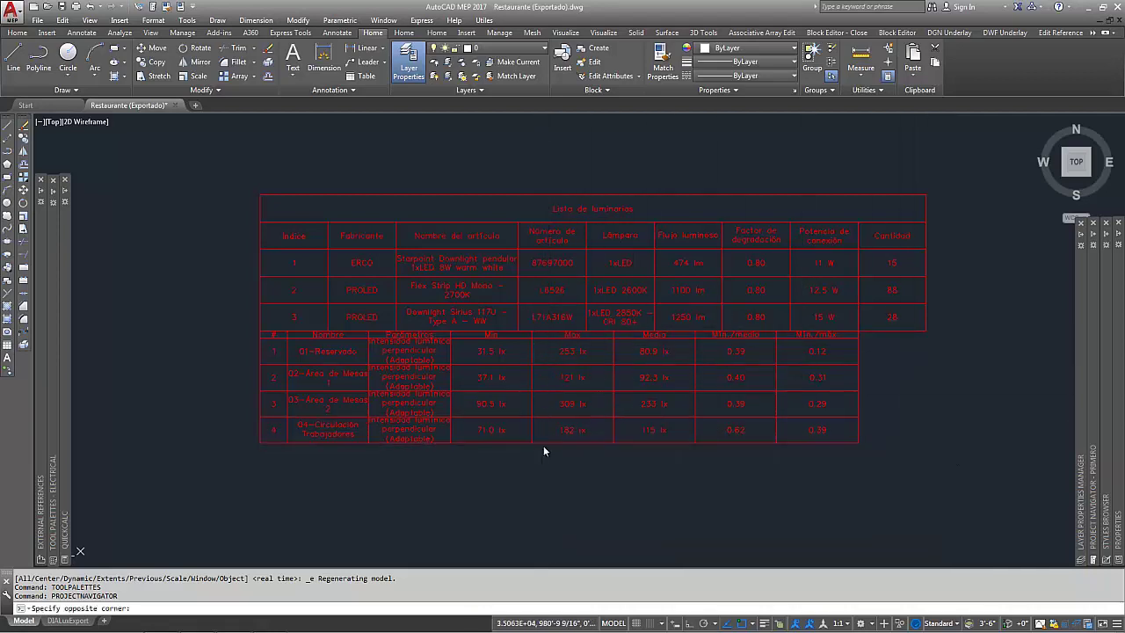
left_click(543, 448)
key("Escape")
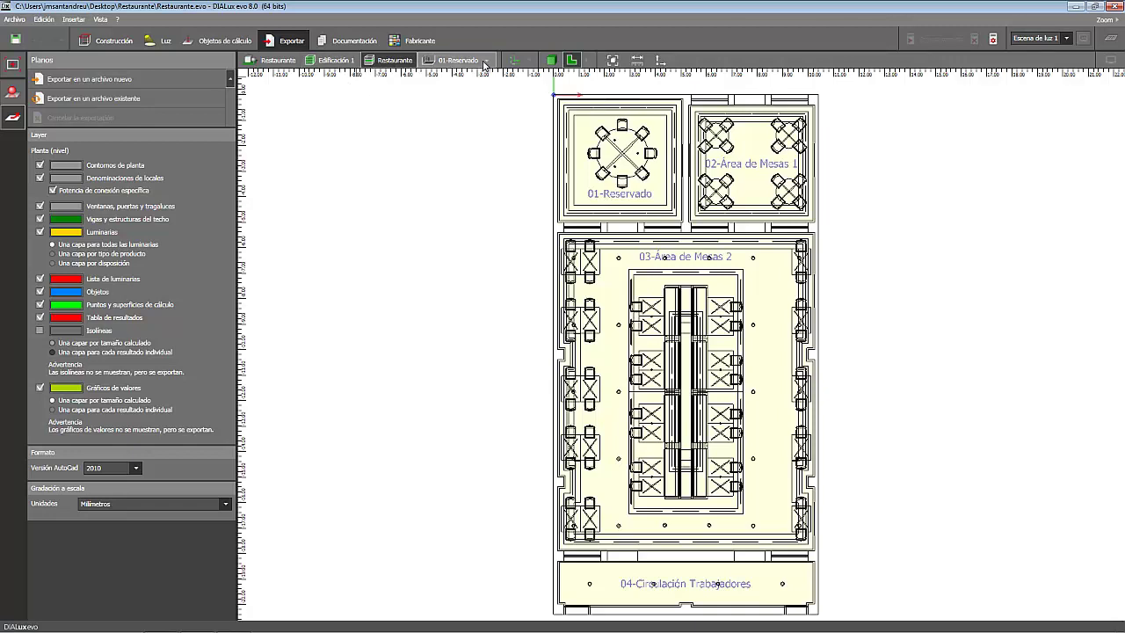
Switch the export target to room 03-Área de Mesas 2
left_click(487, 62)
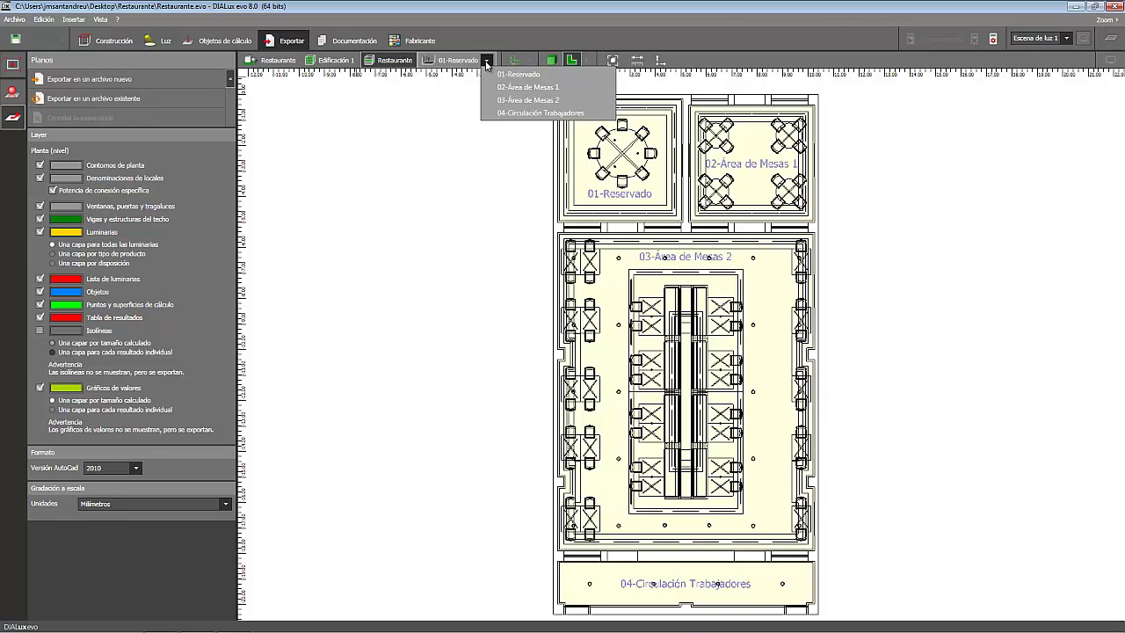
left_click(501, 101)
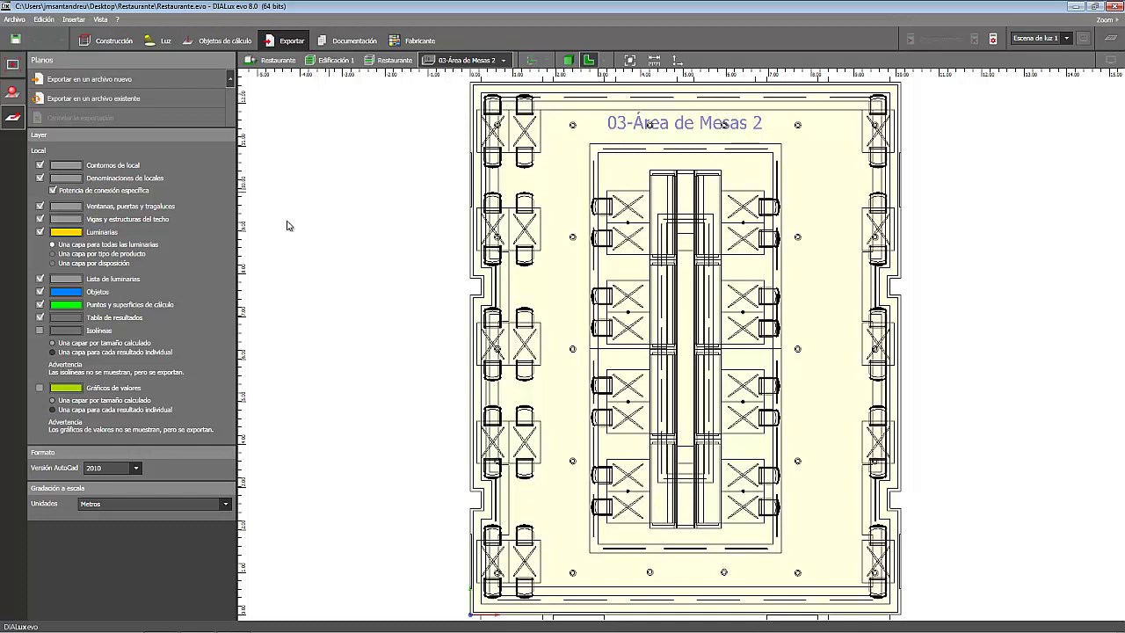
Include the Gráficos de valores layer and make Vigas y estructuras del techo dark green
left_click(42, 388)
left_click(71, 219)
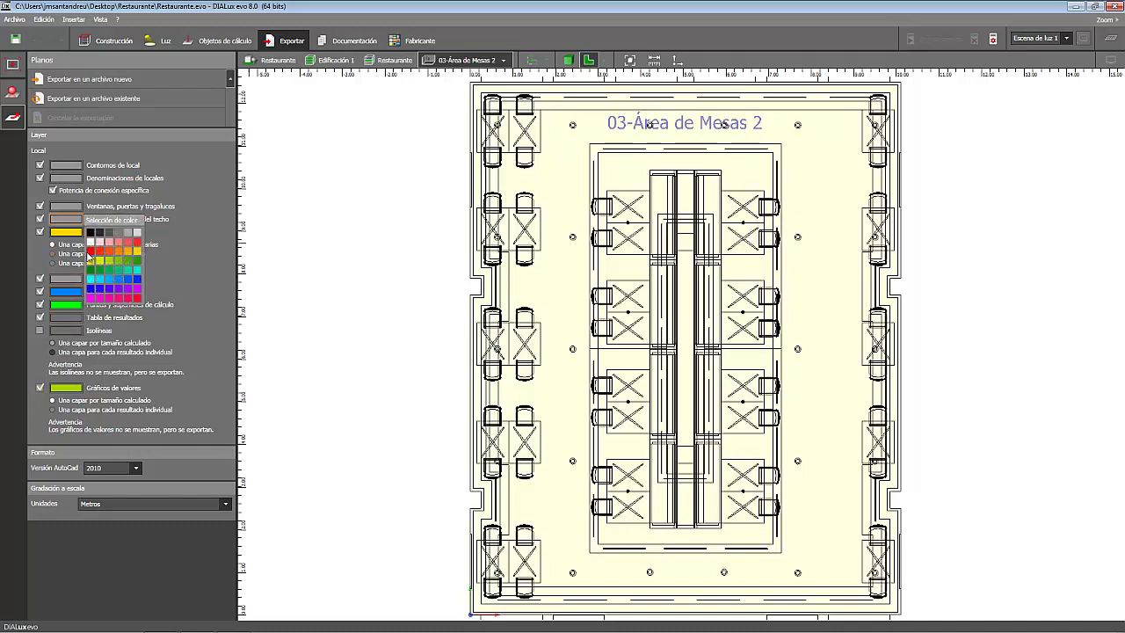
left_click(90, 270)
Make Lista de luminarias and Tabla de resultados red and set units to Milímetros
left_click(70, 278)
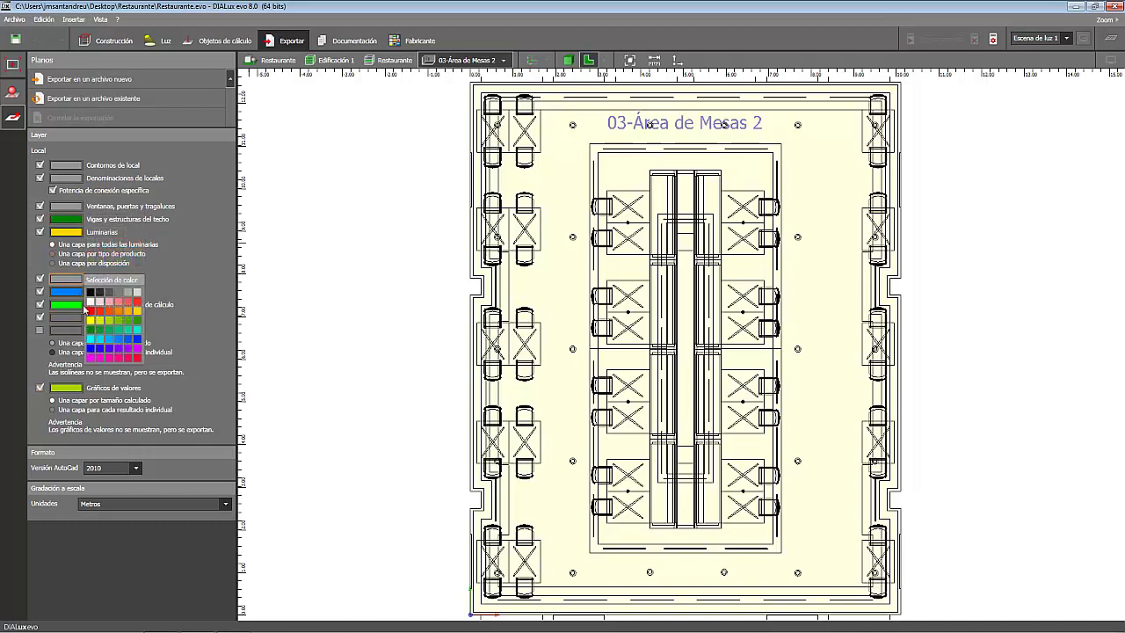
left_click(92, 310)
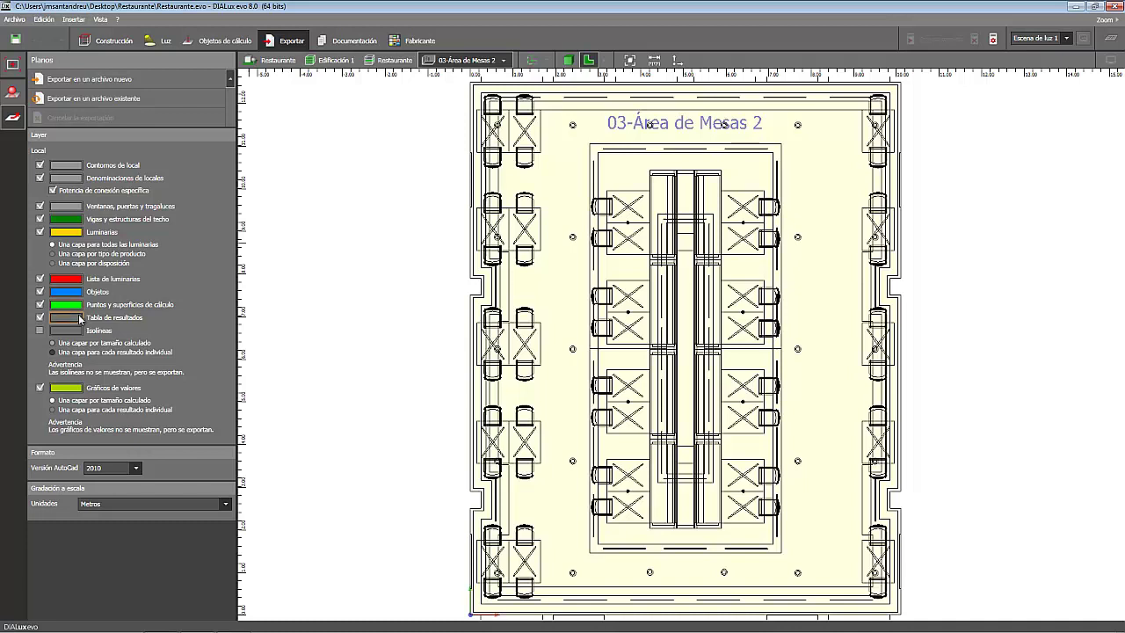
left_click(80, 318)
left_click(92, 351)
left_click(226, 507)
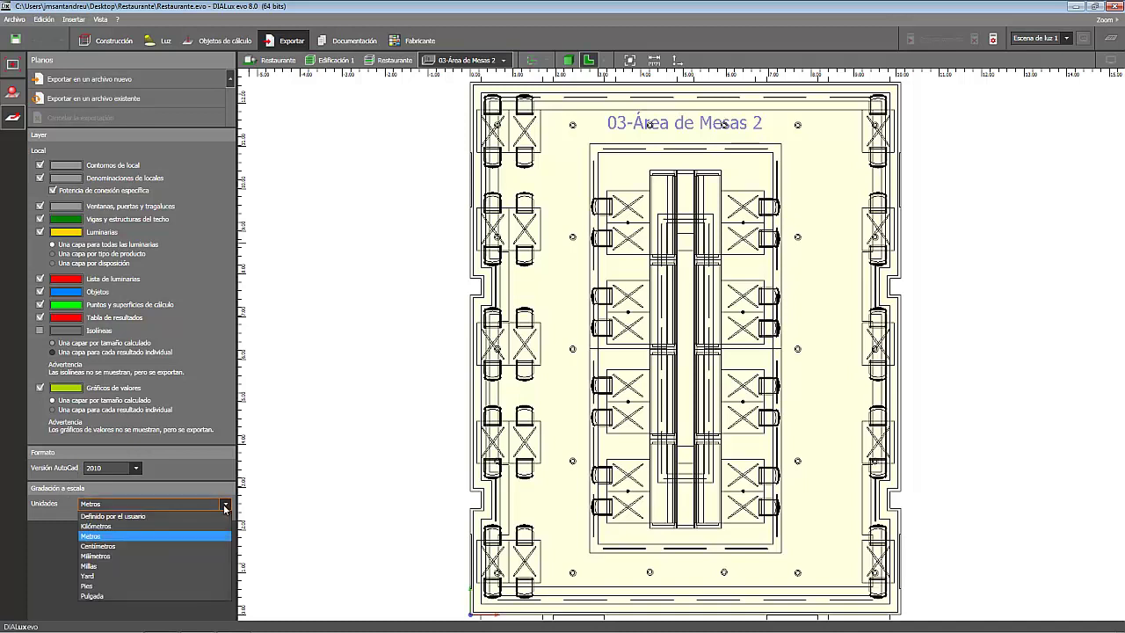
left_click(117, 551)
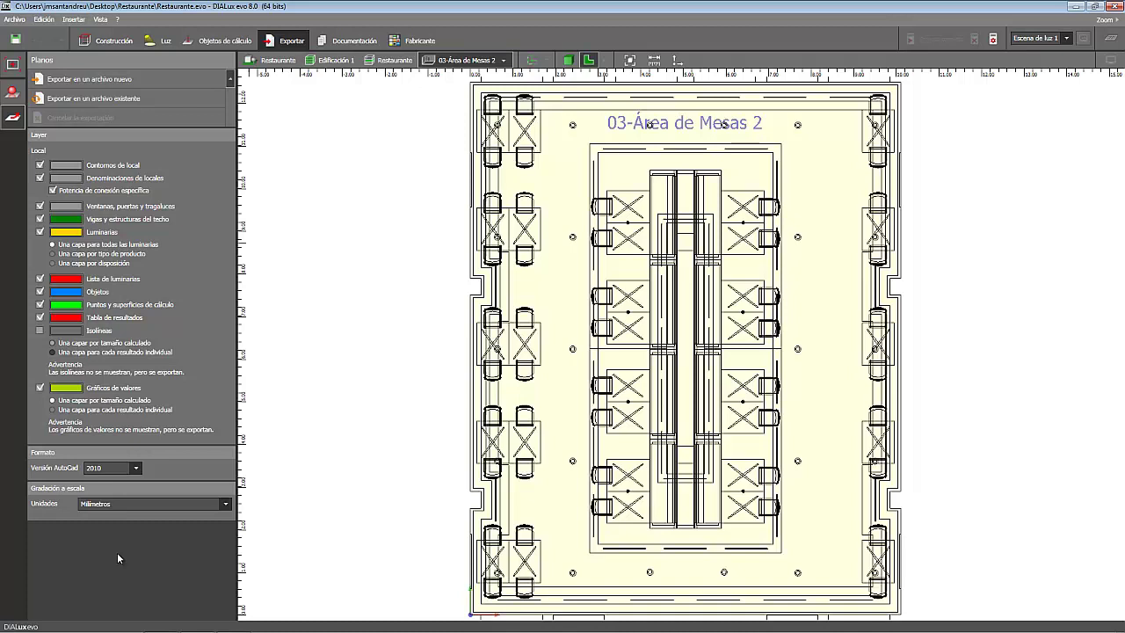
Export room 03 to a new file named Restaurante (03-Área de Mesas 2).dwg
left_click(129, 79)
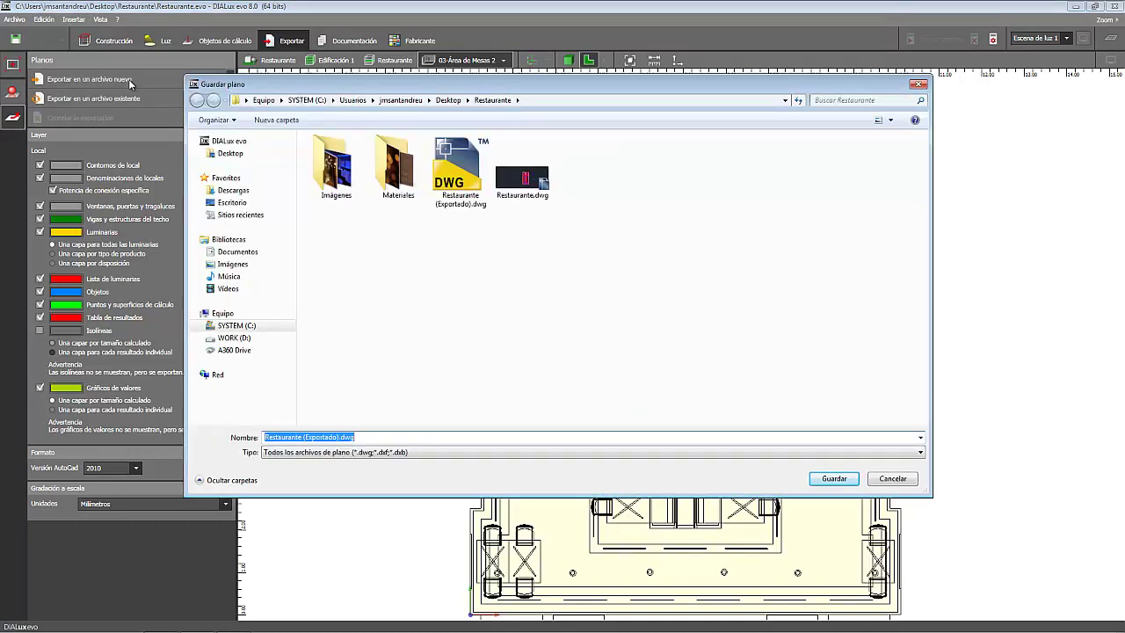
left_click(305, 436)
double_click(305, 436)
left_click_drag(305, 437, 339, 437)
type("03")
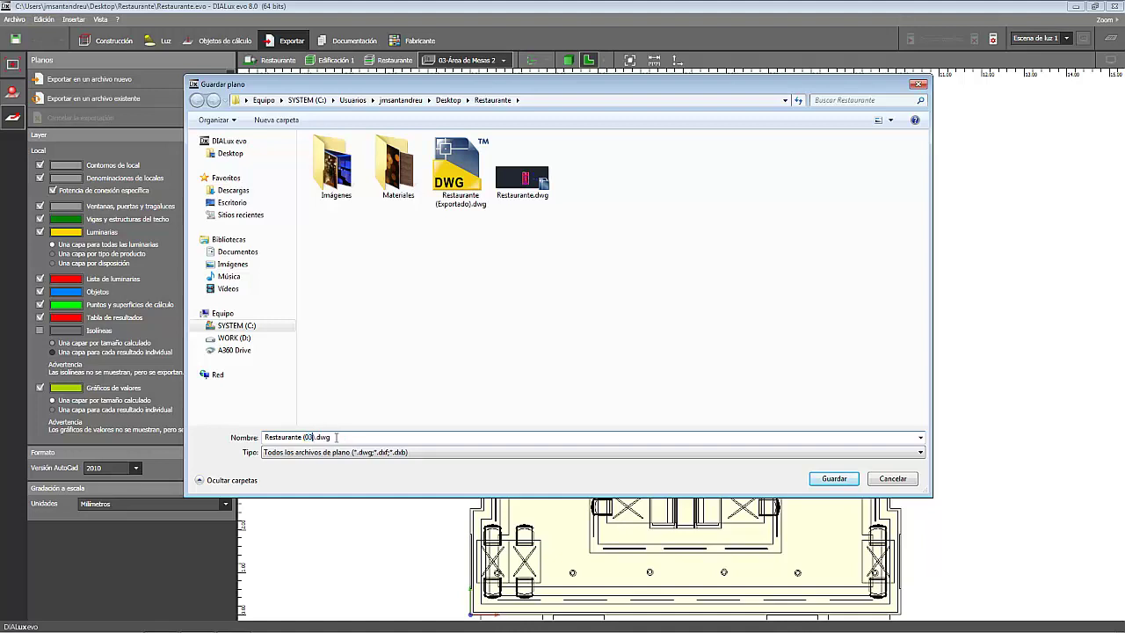
type("-Áre")
type("a de Mesas ")
type("2")
left_click(835, 482)
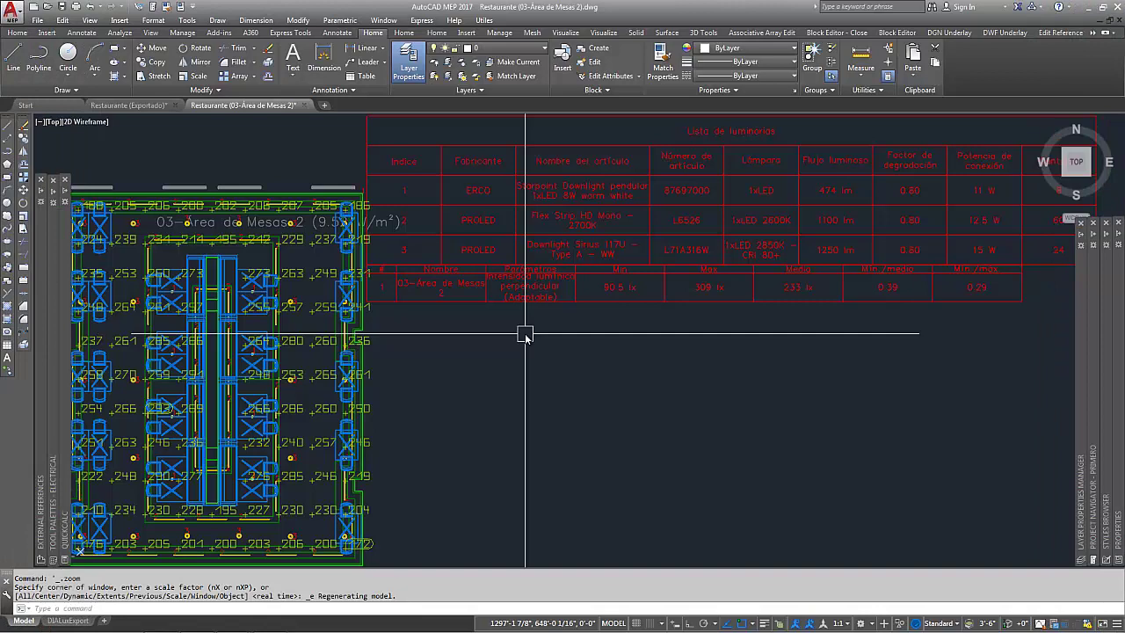
Zoom out with the wheel to see the whole room 03 drawing in AutoCAD MEP
scroll(532, 336, "down", 3)
scroll(534, 337, "up", 3)
scroll(536, 337, "down", 1)
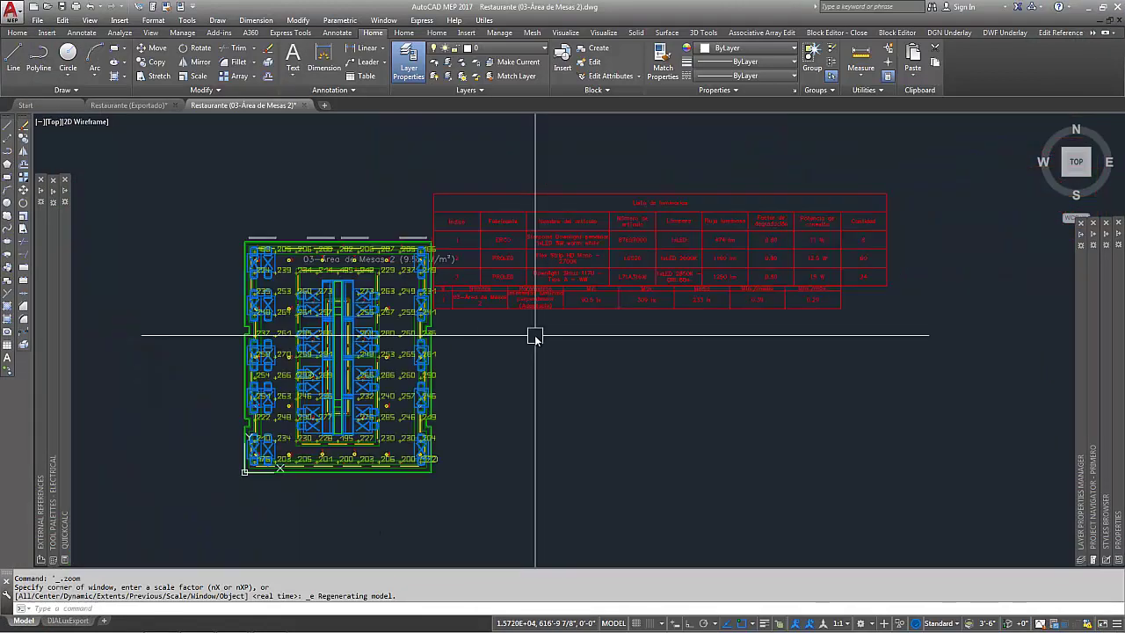